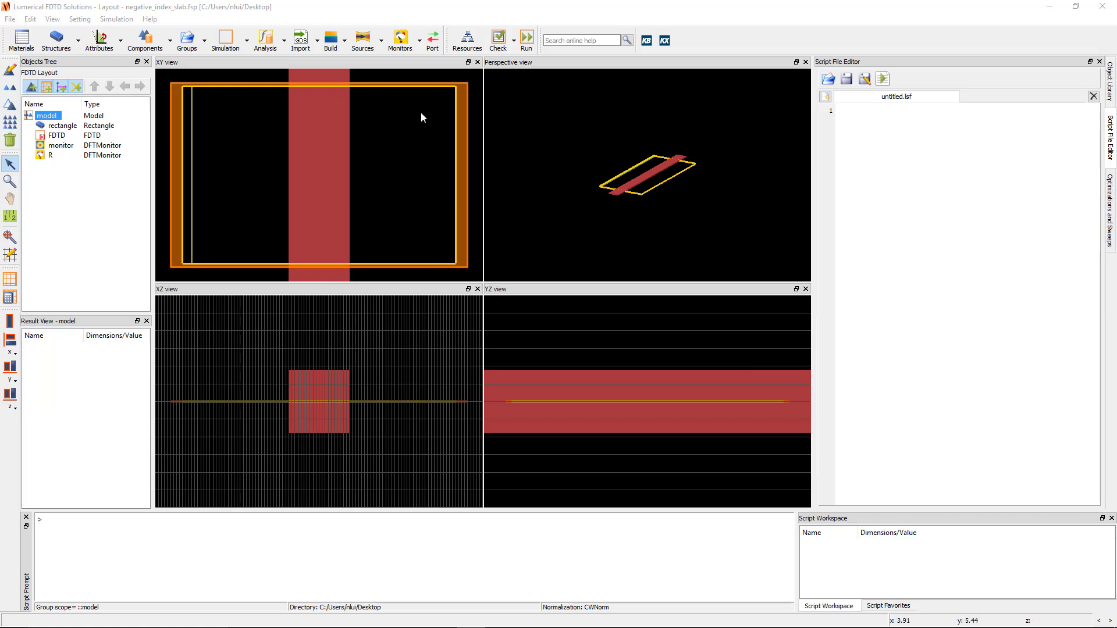
- Add a Gaussian source and keep Gaussian as its source shape
{"action": "left_click", "coordinate": [381, 50]}
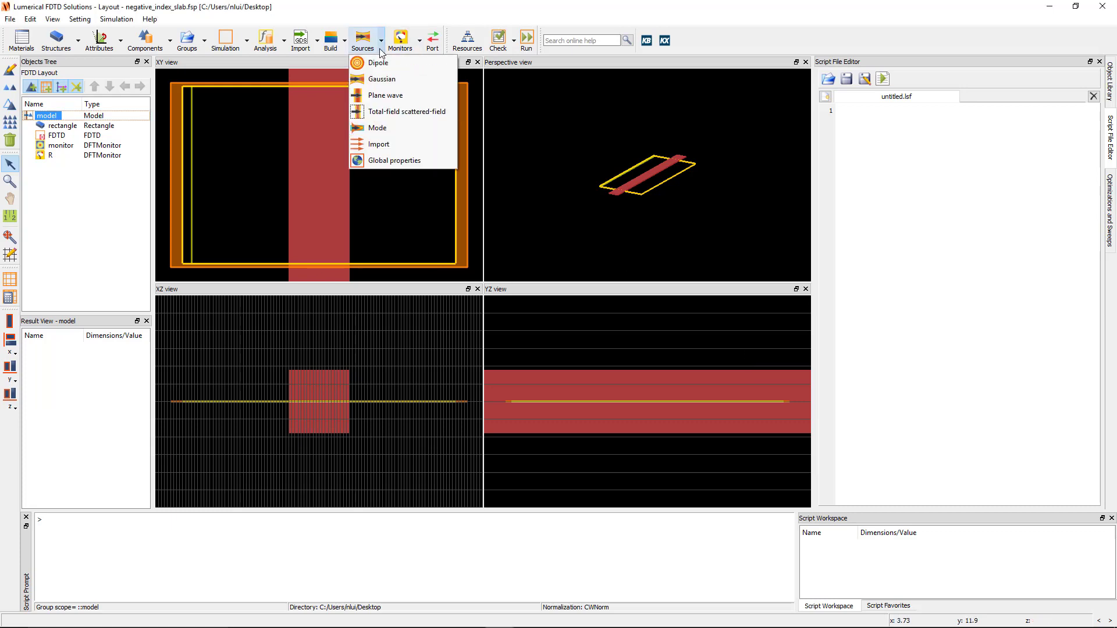
{"action": "left_click", "coordinate": [412, 83]}
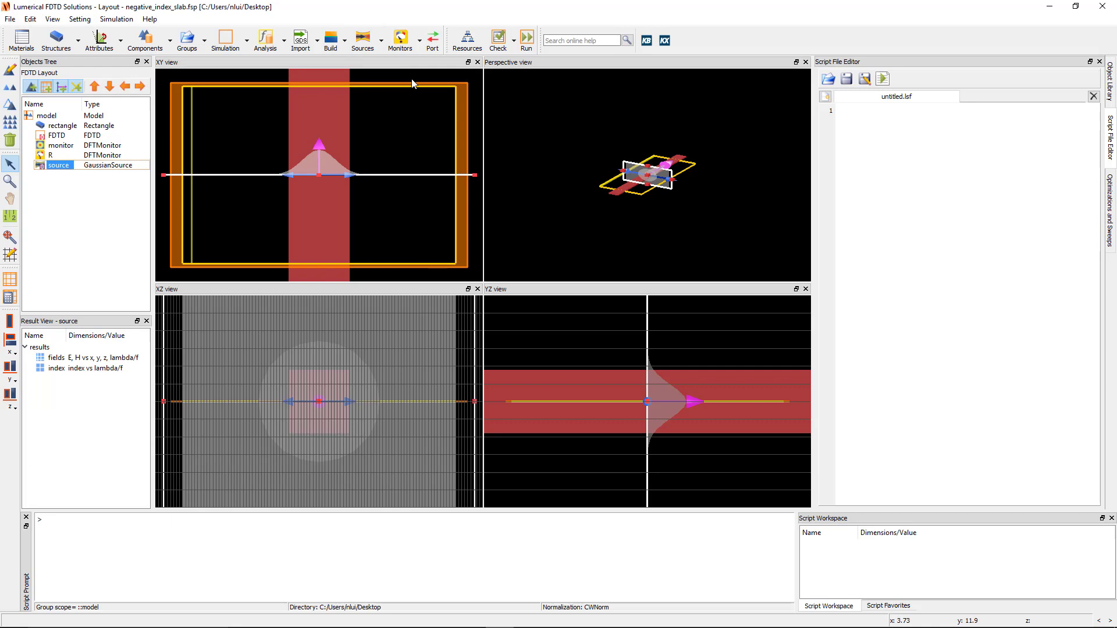
{"action": "left_click", "coordinate": [10, 71]}
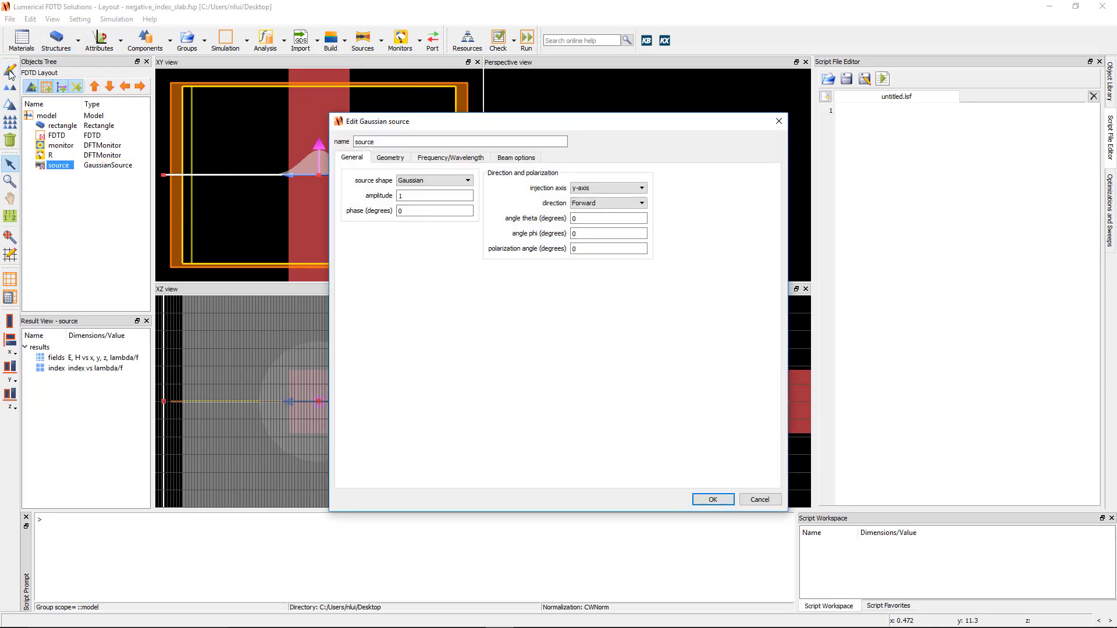
{"action": "left_click", "coordinate": [441, 181]}
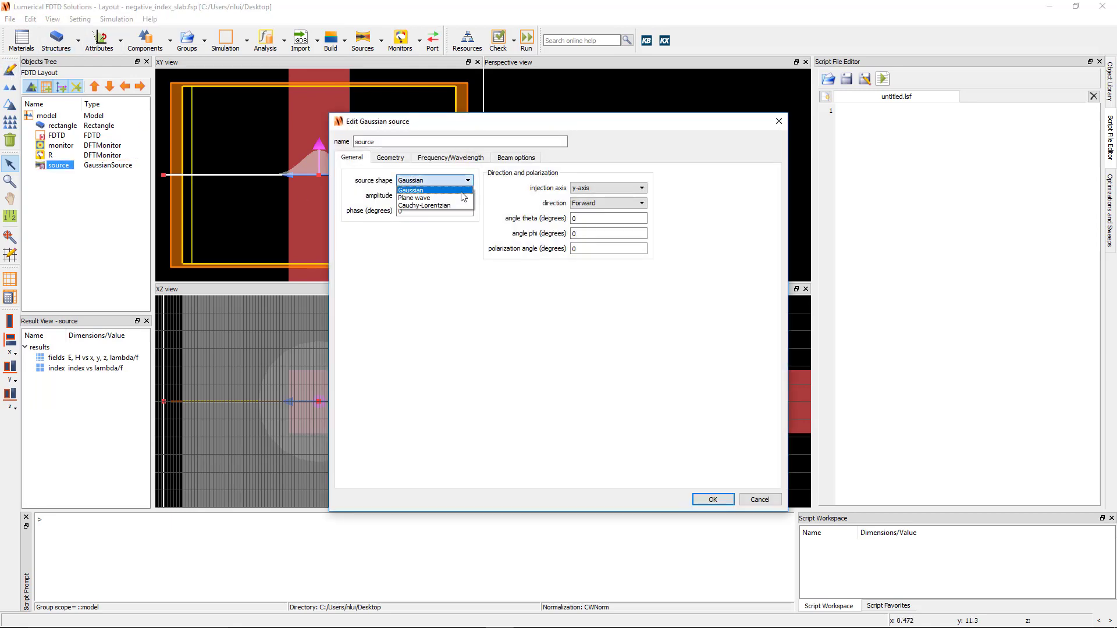
{"action": "left_click", "coordinate": [470, 191]}
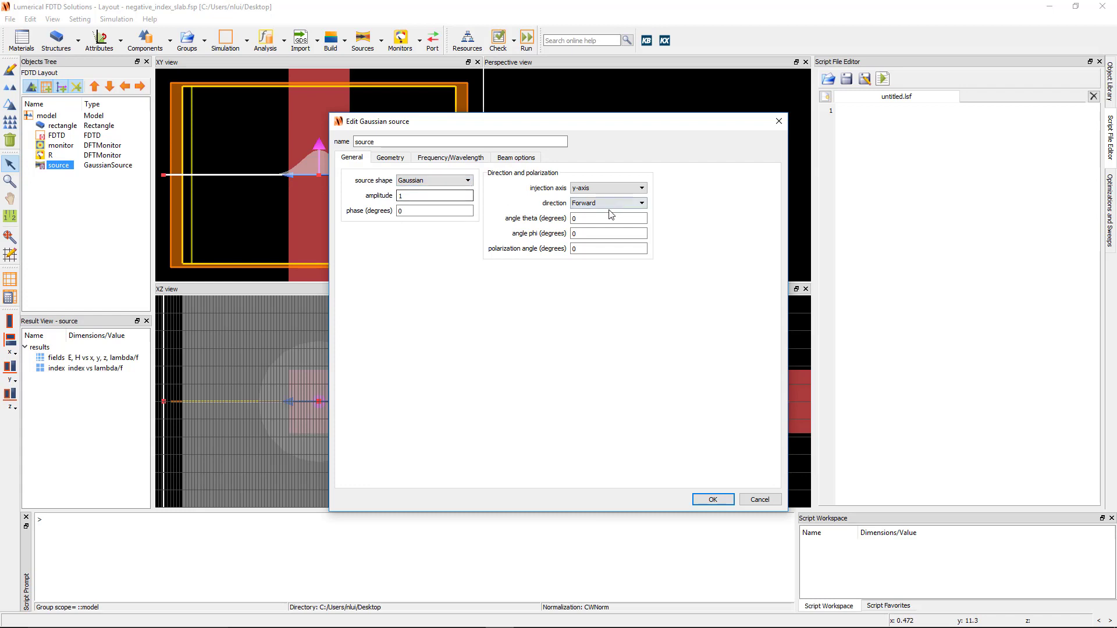
- Set the source to inject along the x-axis at angle theta 30 degrees
{"action": "left_click", "coordinate": [640, 189]}
{"action": "left_click", "coordinate": [640, 198]}
{"action": "double_click", "coordinate": [583, 222]}
{"action": "type", "text": "30"}
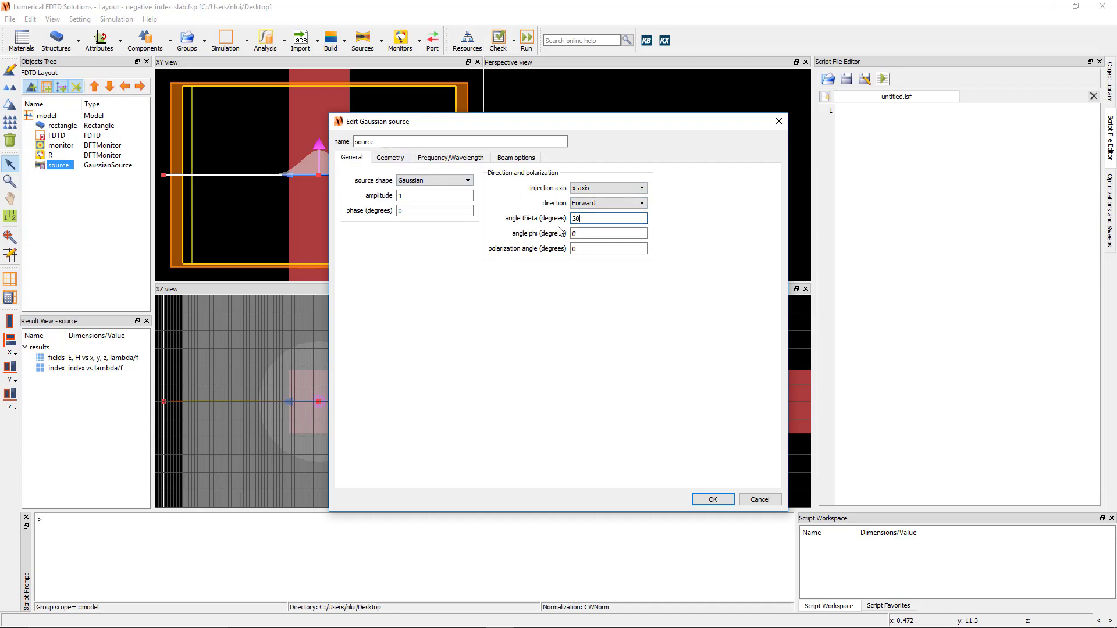
{"action": "left_click", "coordinate": [398, 161]}
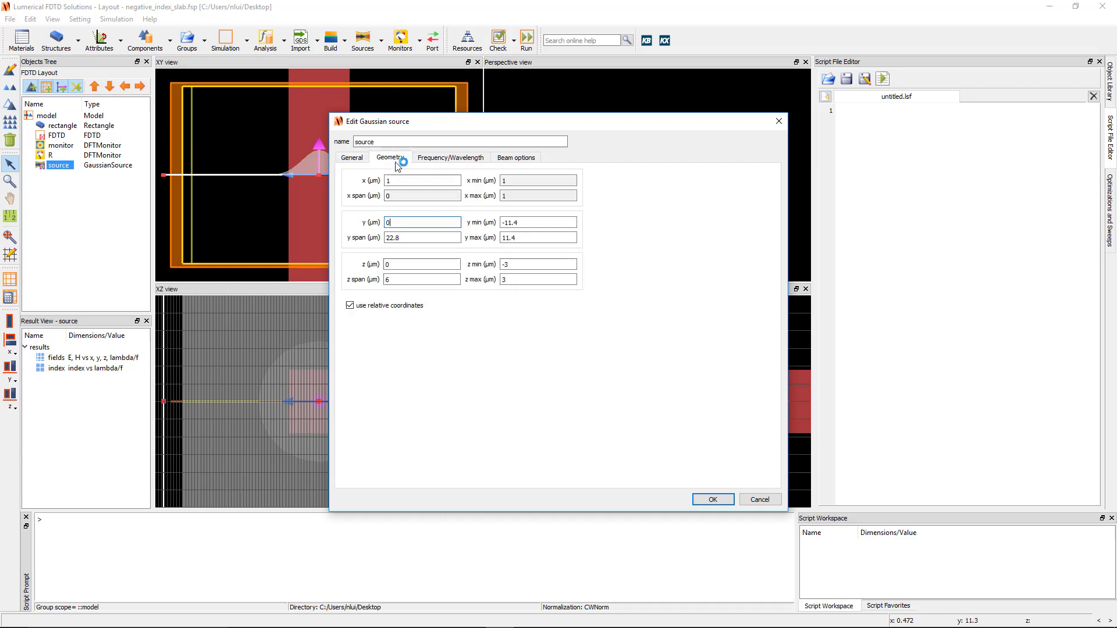
- Place the source at x = -3 µm and y = -2 µm, with a 20 µm y span
{"action": "double_click", "coordinate": [451, 182]}
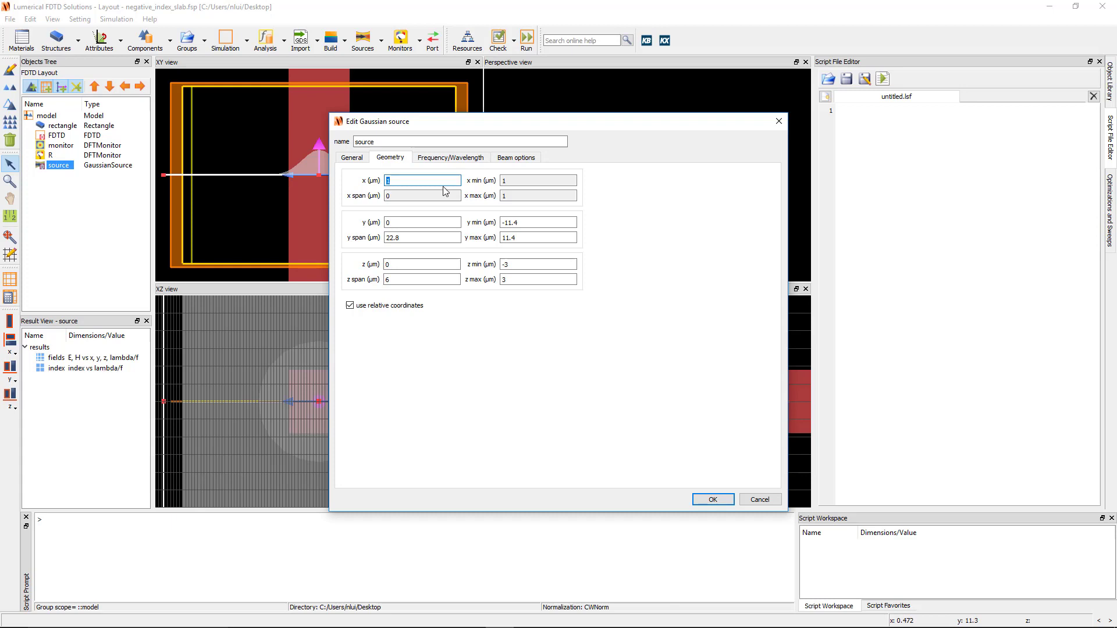
{"action": "type", "text": "-3"}
{"action": "left_click", "coordinate": [395, 223]}
{"action": "double_click", "coordinate": [395, 223]}
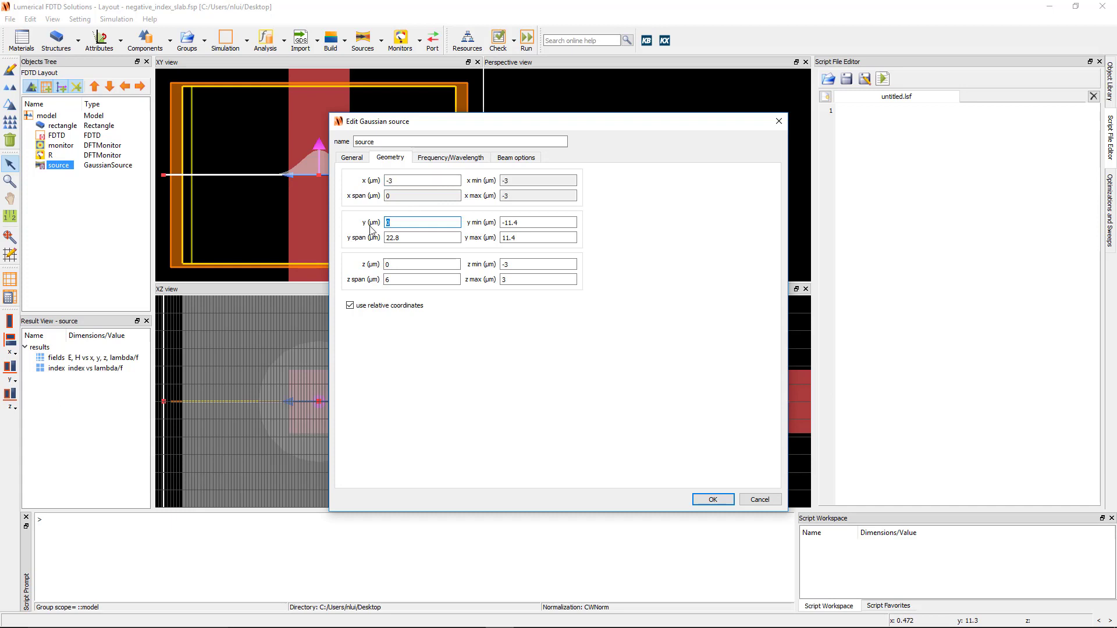
{"action": "type", "text": "-2"}
{"action": "left_click", "coordinate": [425, 238]}
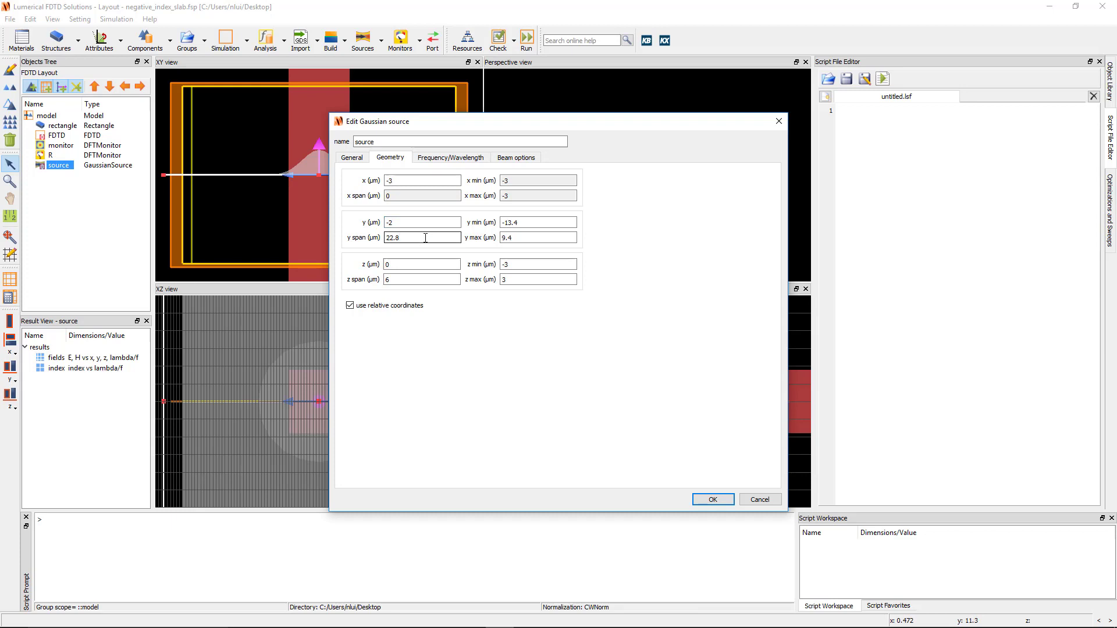
{"action": "key", "text": "BackSpace"}
{"action": "key", "text": "BackSpace"}
{"action": "key", "text": "BackSpace"}
- Set the beam's distance from waist to -4.25 µm, keeping the 1 µm waist radius
{"action": "left_click", "coordinate": [505, 159]}
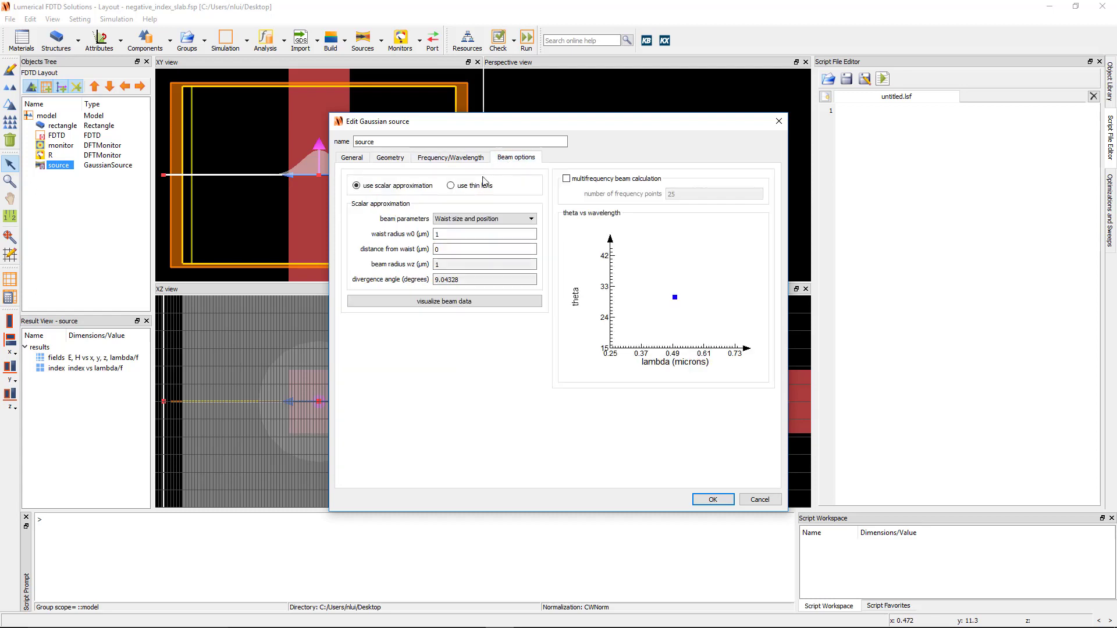
{"action": "left_click", "coordinate": [452, 248]}
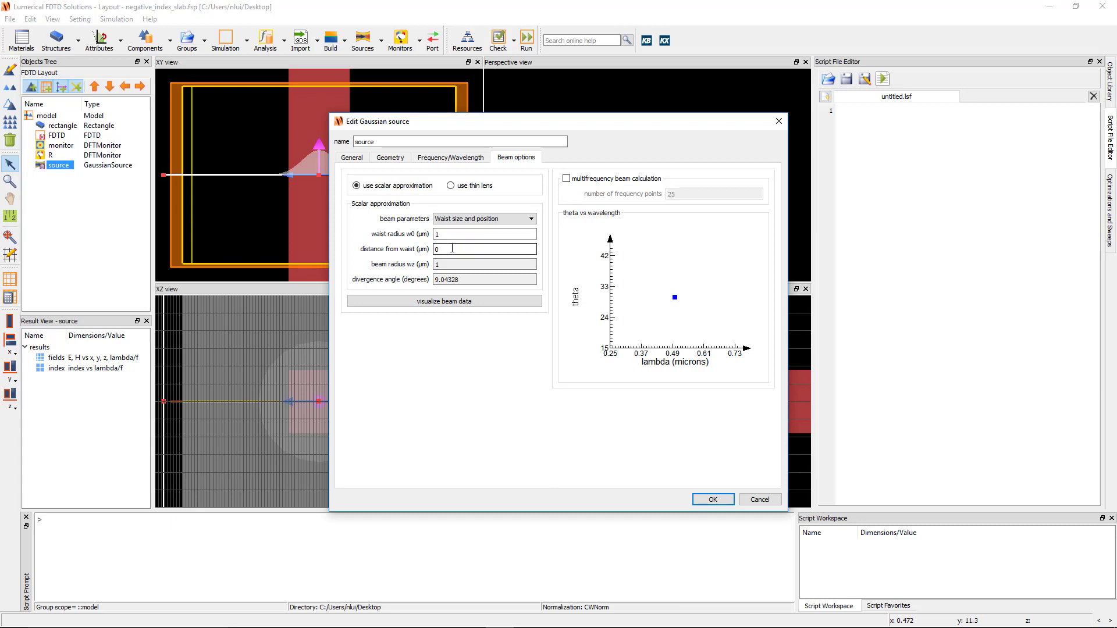
{"action": "type", "text": "-4.25"}
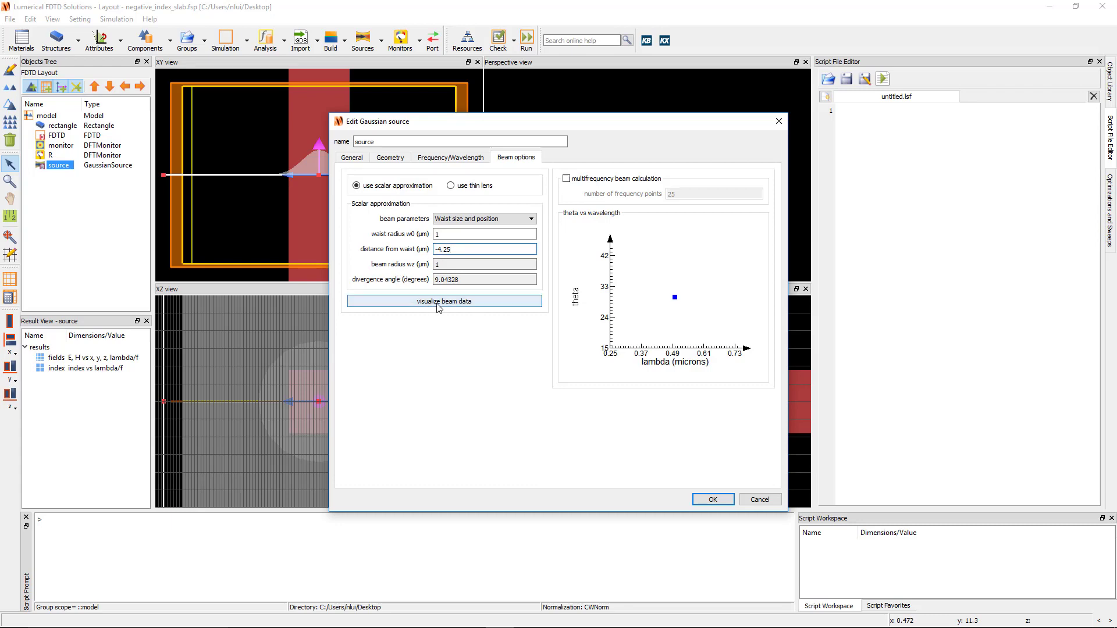
- Preview the tilted beam profile, then apply the Gaussian source settings
{"action": "left_click", "coordinate": [468, 305]}
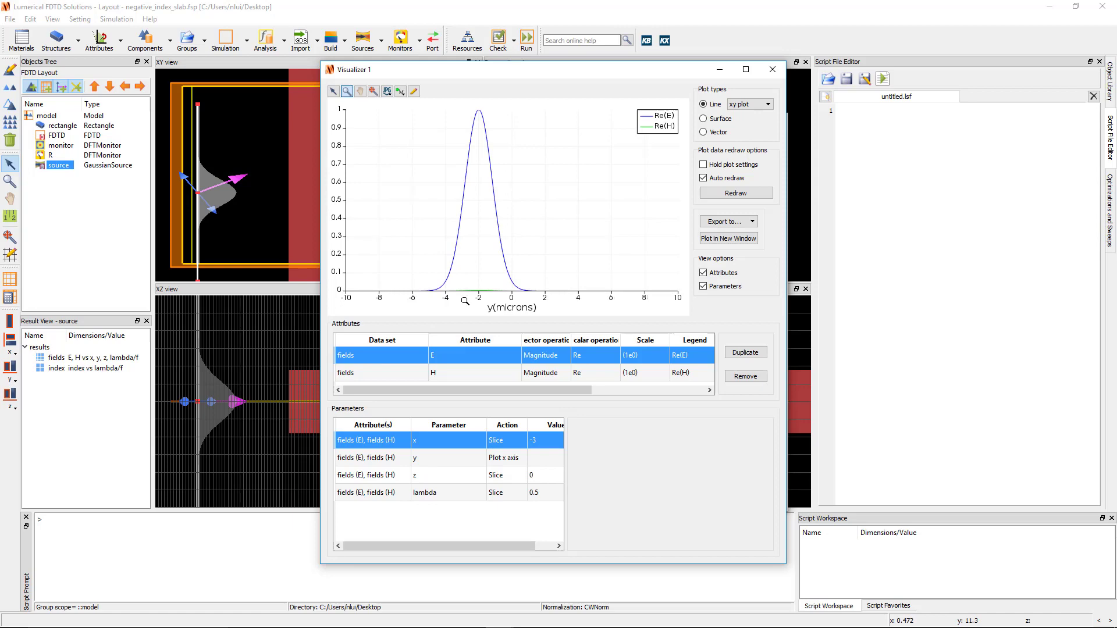
{"action": "left_click", "coordinate": [774, 69]}
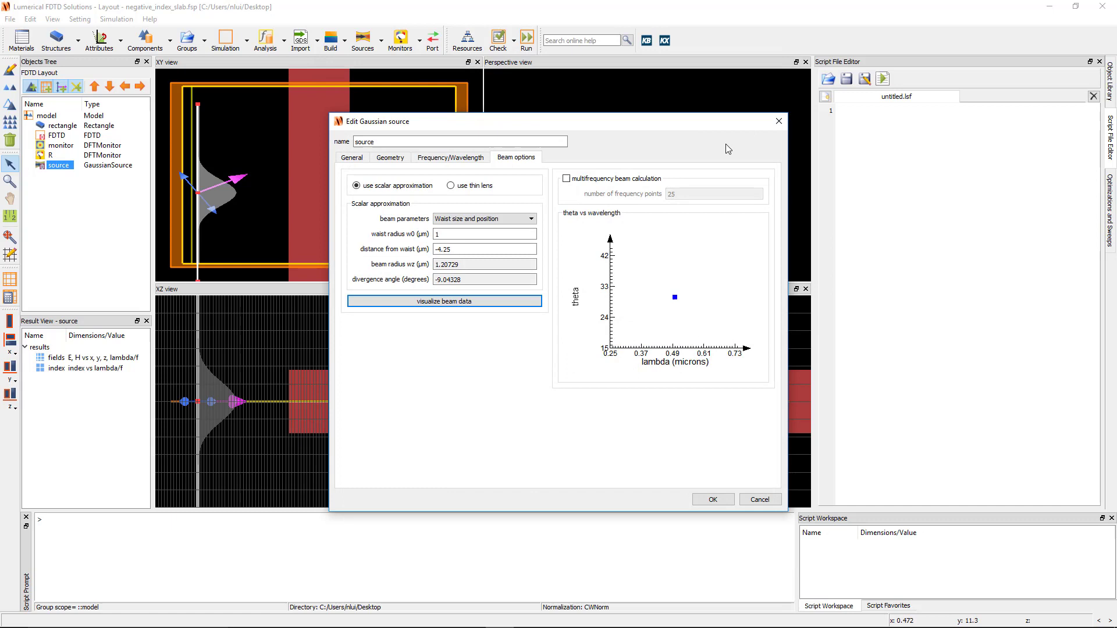
{"action": "left_click", "coordinate": [713, 499]}
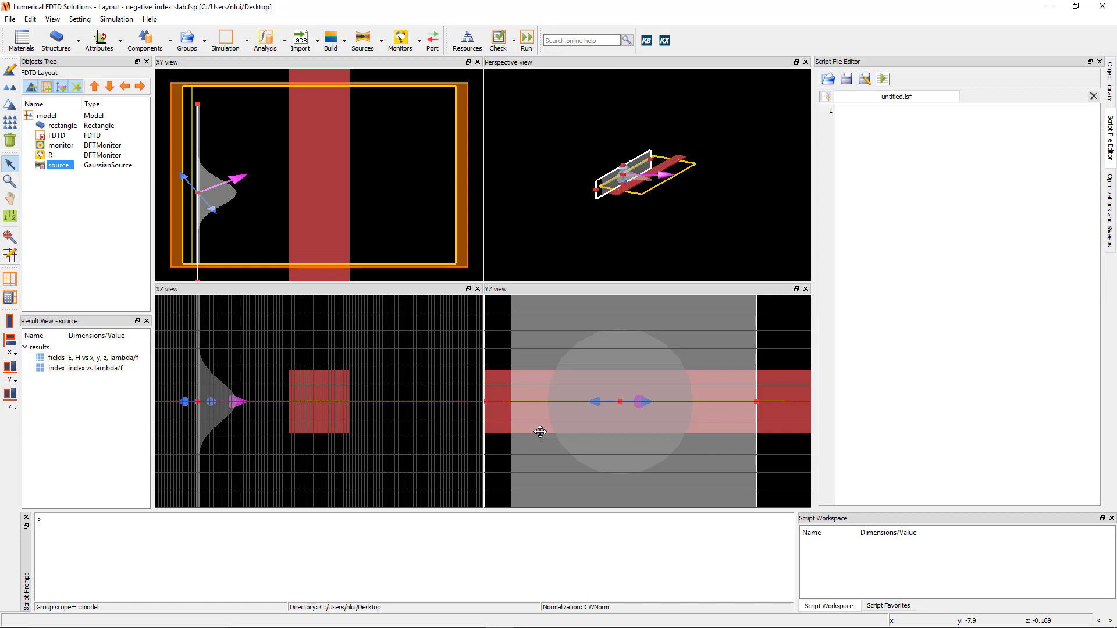
- Disable the slab rectangle and run the simulation without it
{"action": "left_click", "coordinate": [64, 125]}
{"action": "right_click", "coordinate": [68, 127]}
{"action": "left_click", "coordinate": [95, 147]}
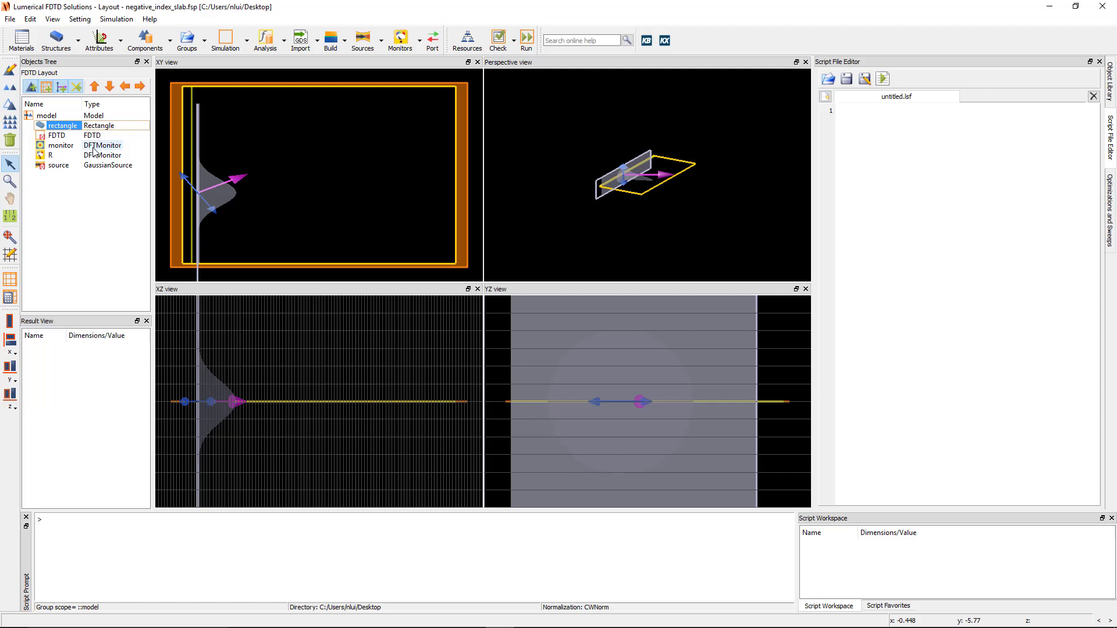
{"action": "left_click", "coordinate": [524, 44]}
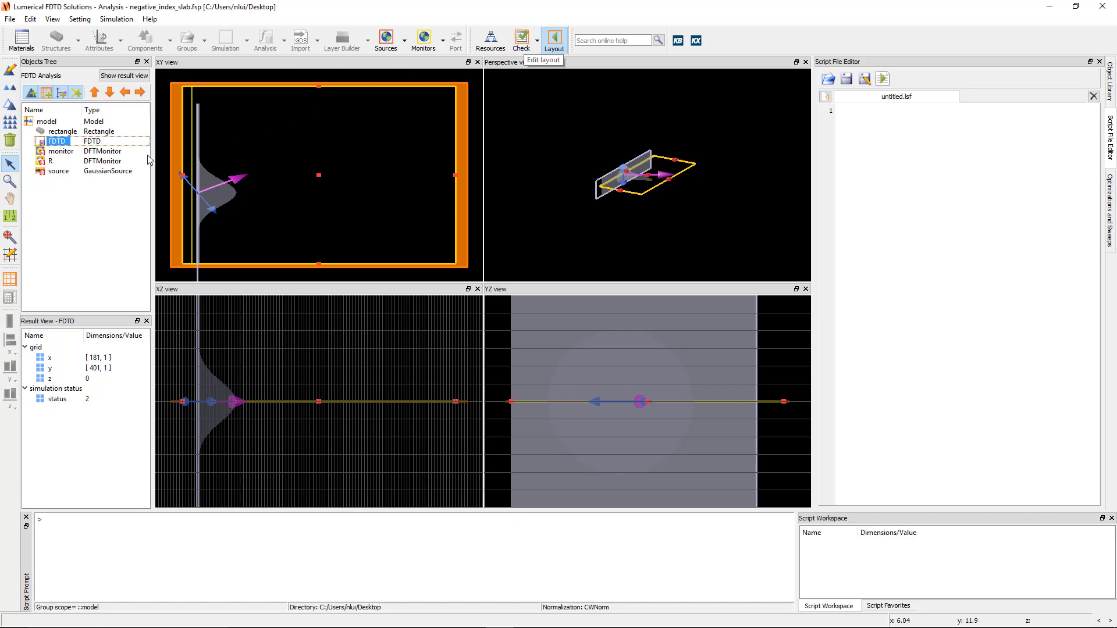
{"action": "right_click", "coordinate": [66, 156]}
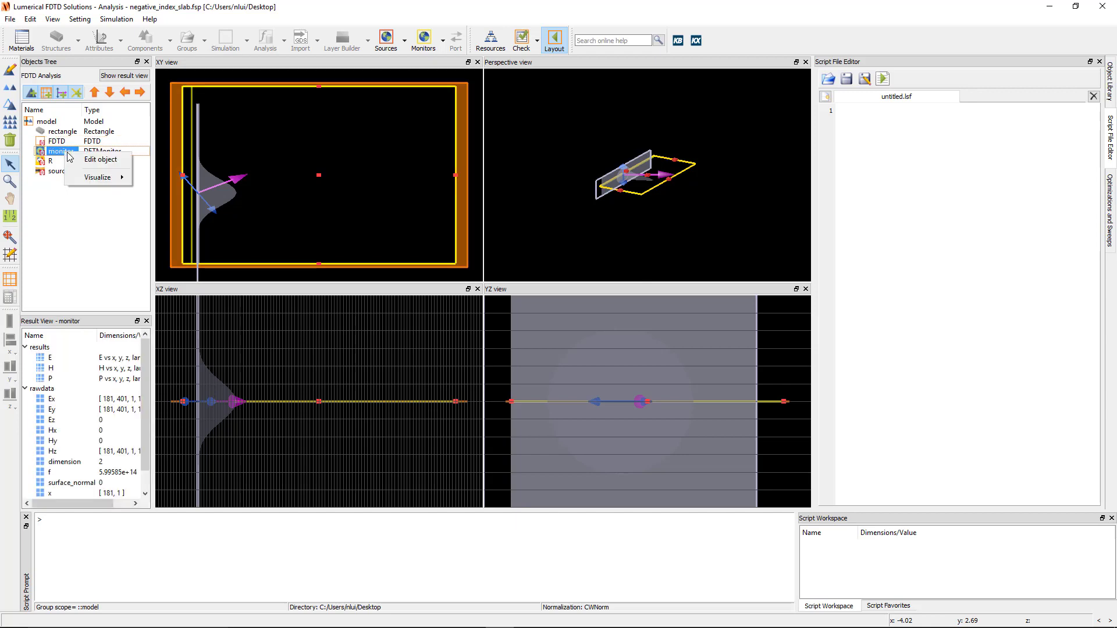
{"action": "mouse_move", "coordinate": [98, 182]}
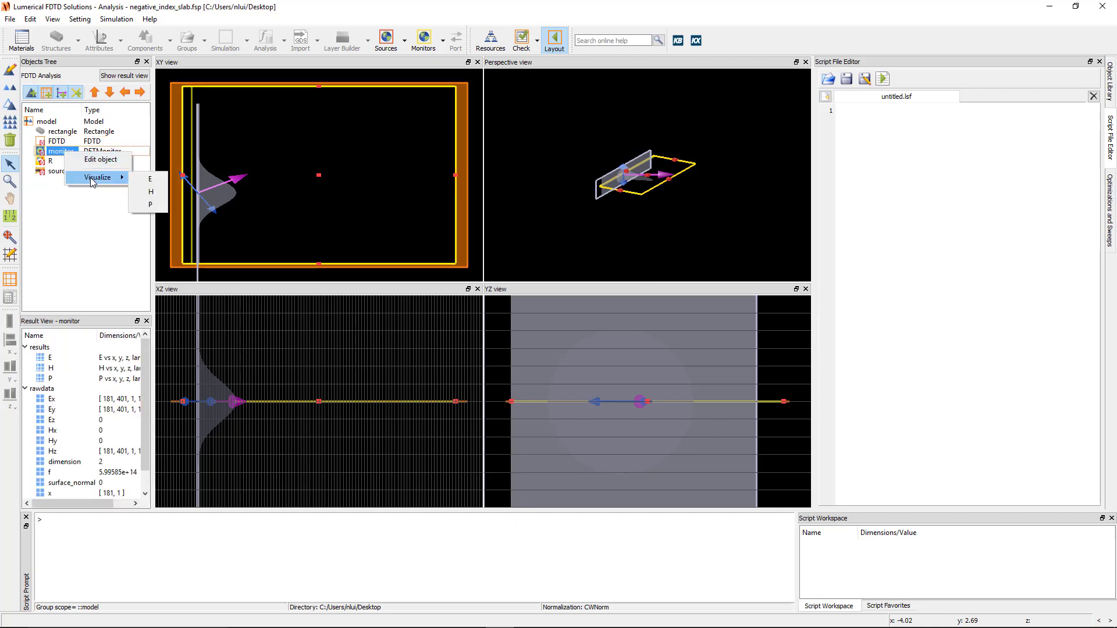
{"action": "left_click", "coordinate": [159, 180]}
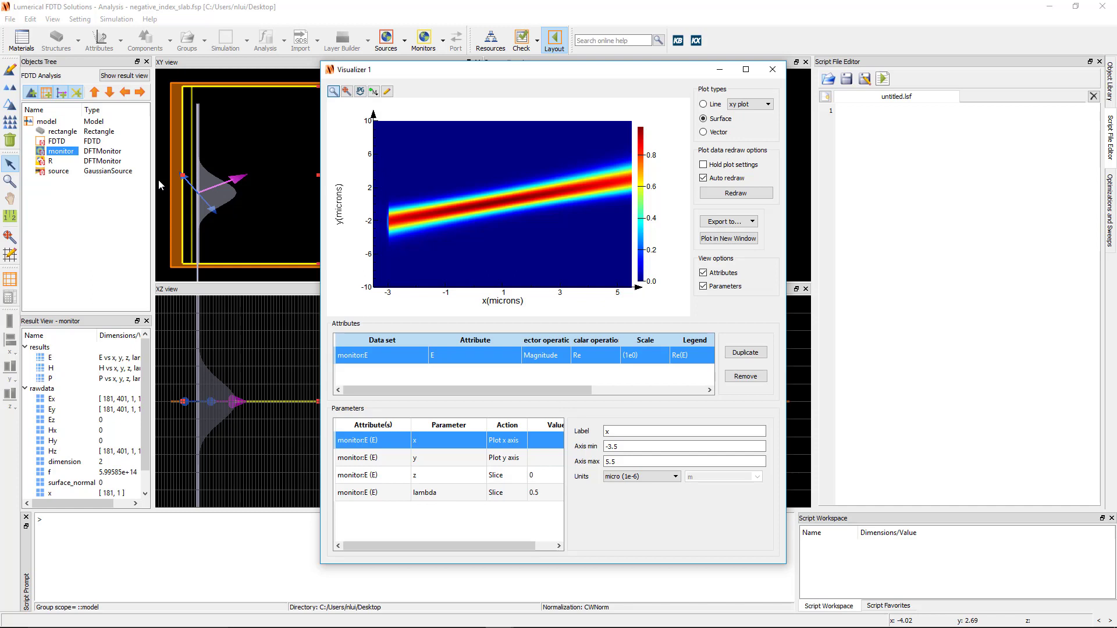
{"action": "right_click", "coordinate": [50, 162]}
{"action": "mouse_move", "coordinate": [105, 189]}
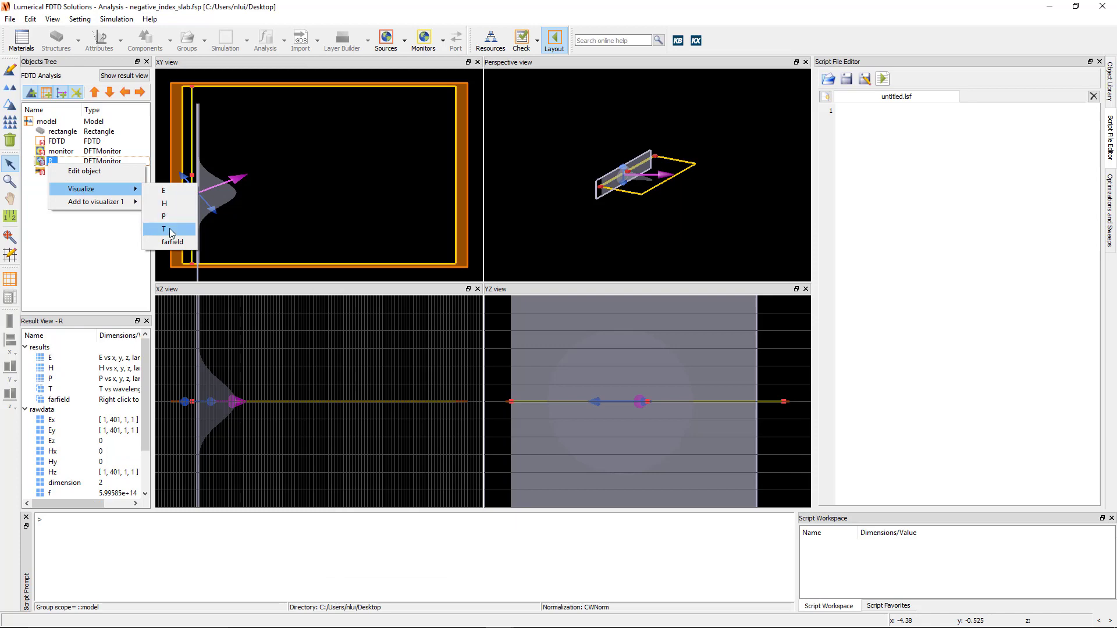
{"action": "left_click", "coordinate": [169, 228]}
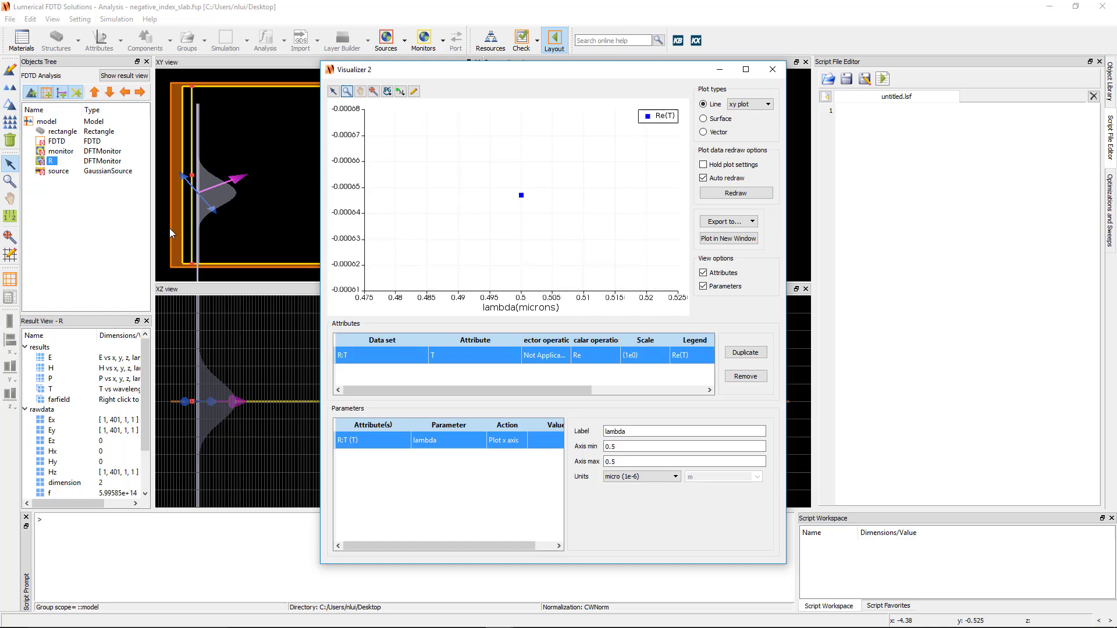
- Back in layout mode, change the Gaussian source's waist radius to 0.25 µm
{"action": "left_click", "coordinate": [775, 71]}
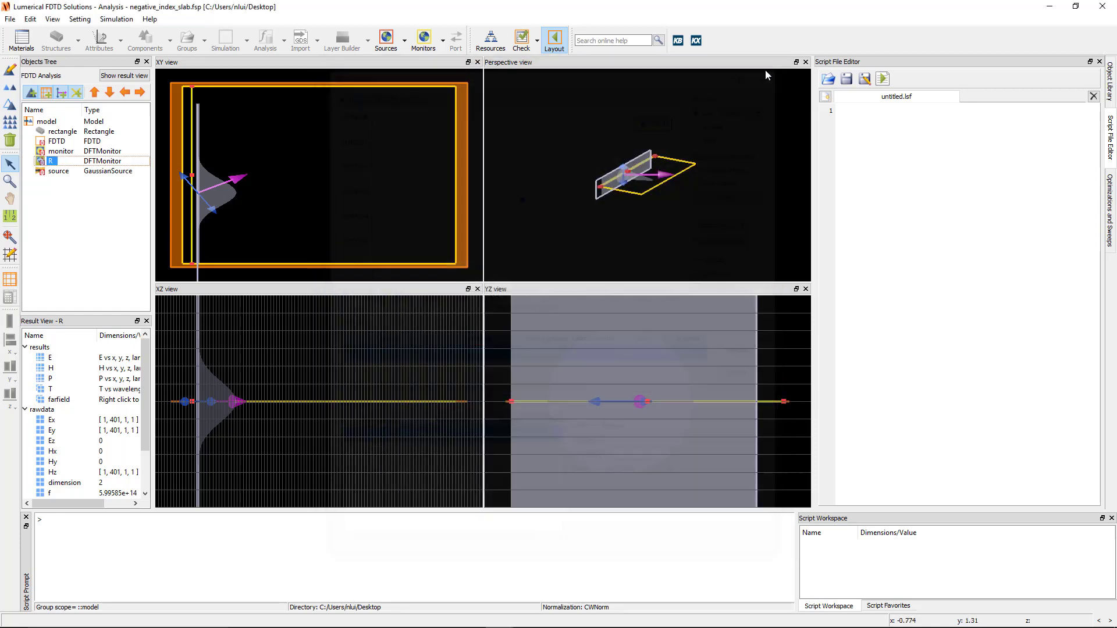
{"action": "left_click", "coordinate": [554, 50]}
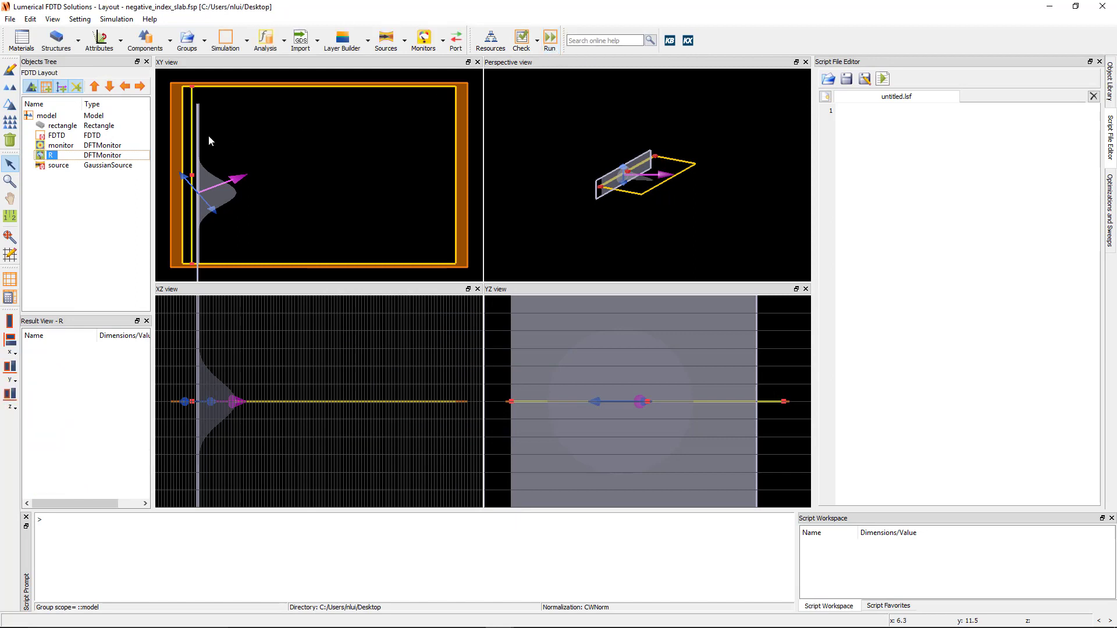
{"action": "left_click", "coordinate": [62, 164]}
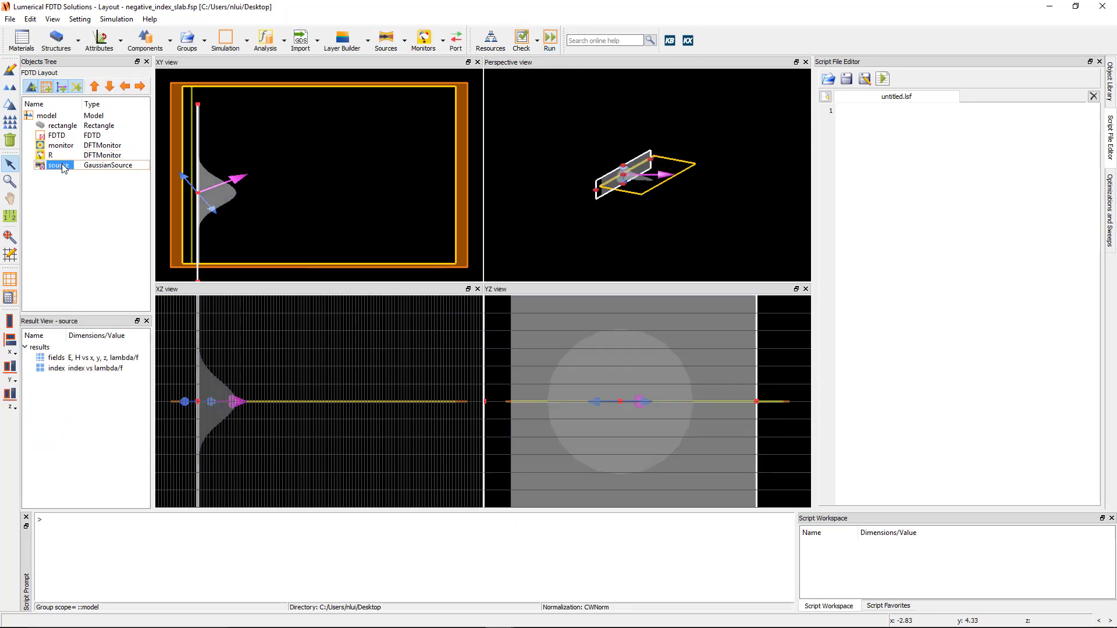
{"action": "left_click", "coordinate": [12, 73]}
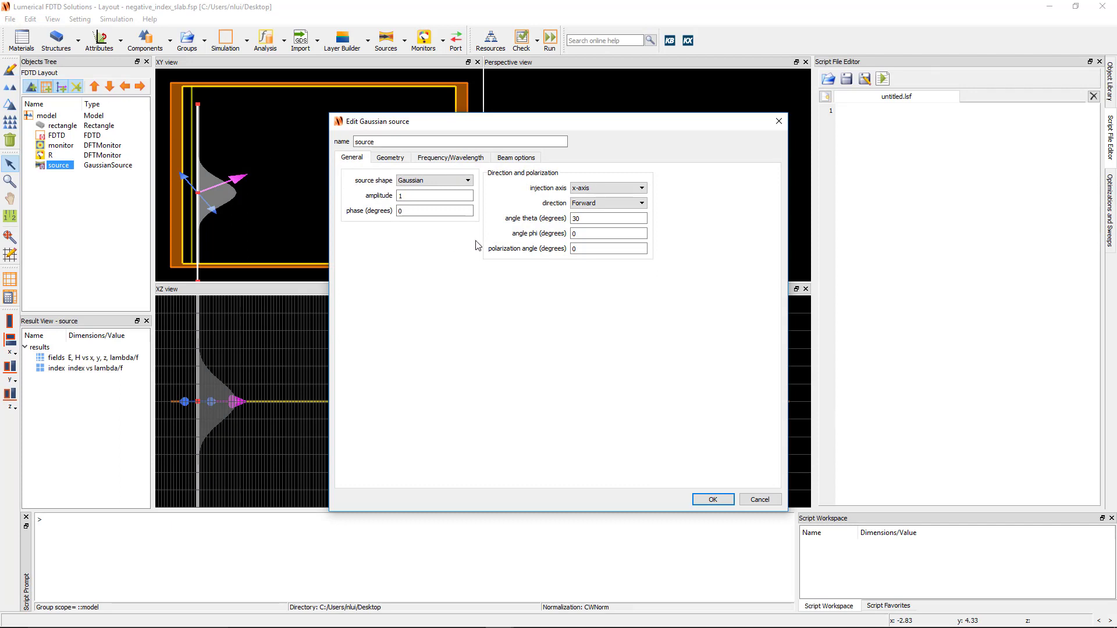
{"action": "left_click", "coordinate": [505, 160]}
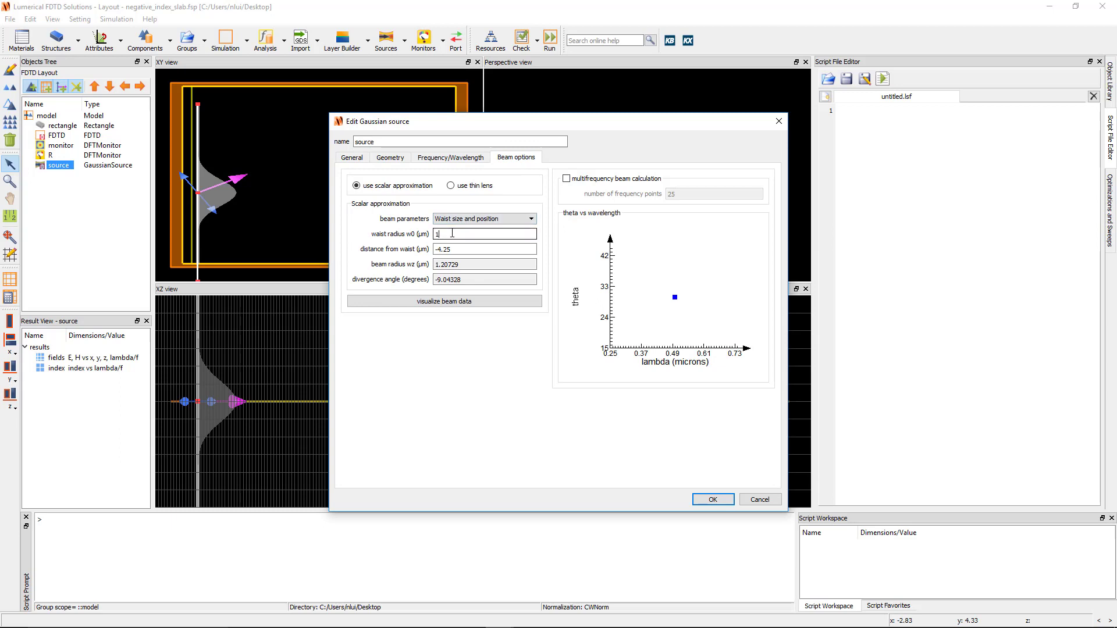
{"action": "type", "text": "0.25"}
{"action": "left_click", "coordinate": [720, 503]}
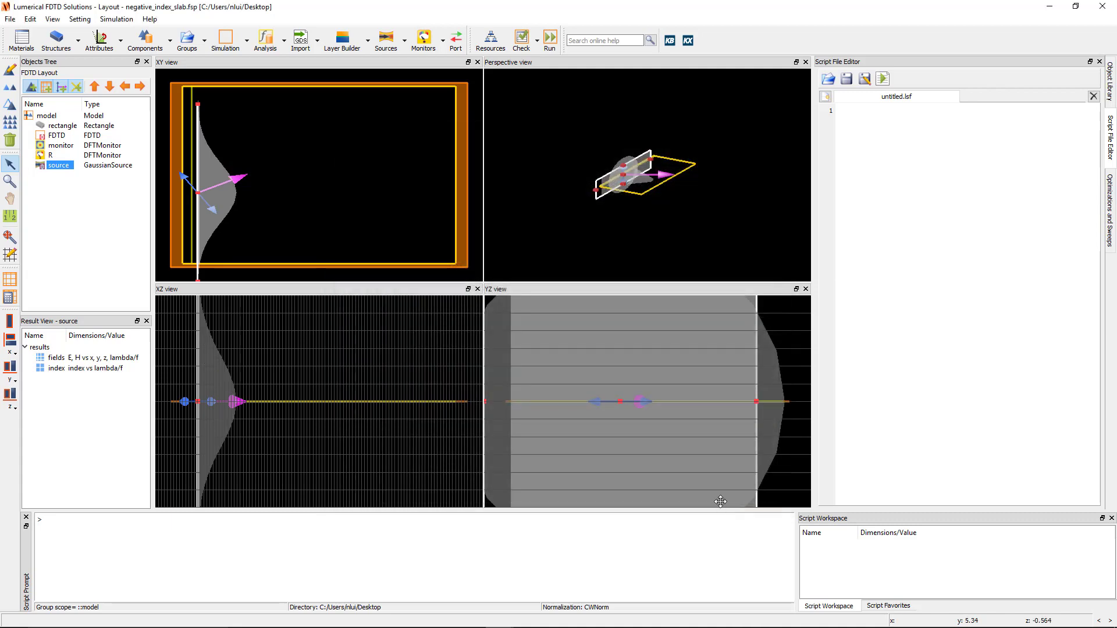
- Re-run the simulation and plot monitor R's transmission, about -0.035
{"action": "left_click", "coordinate": [550, 41]}
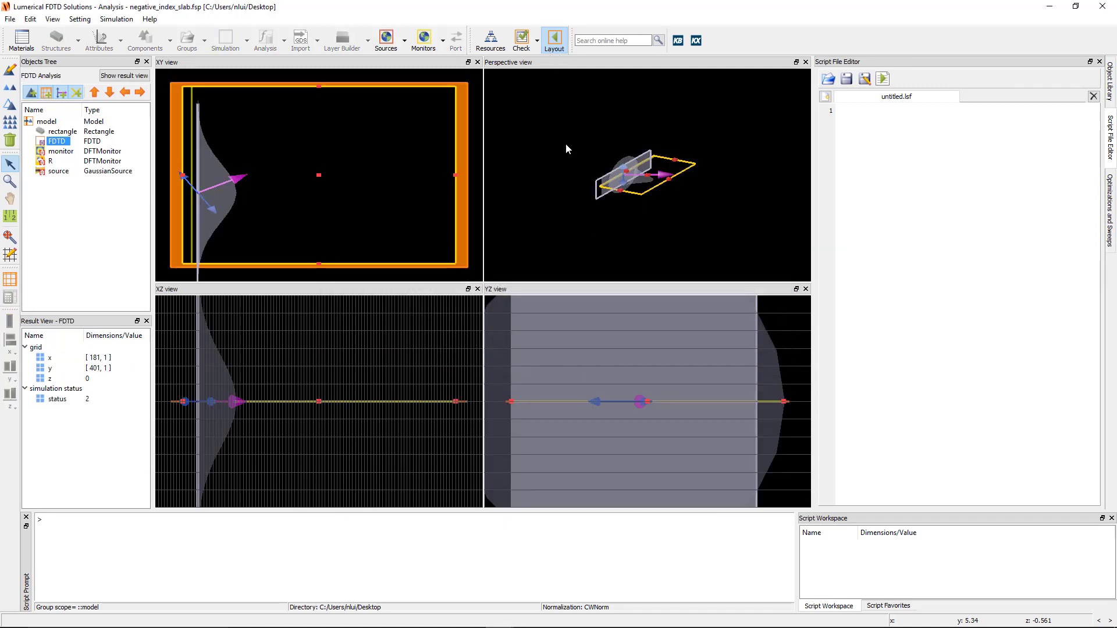
{"action": "right_click", "coordinate": [50, 160]}
{"action": "mouse_move", "coordinate": [87, 184]}
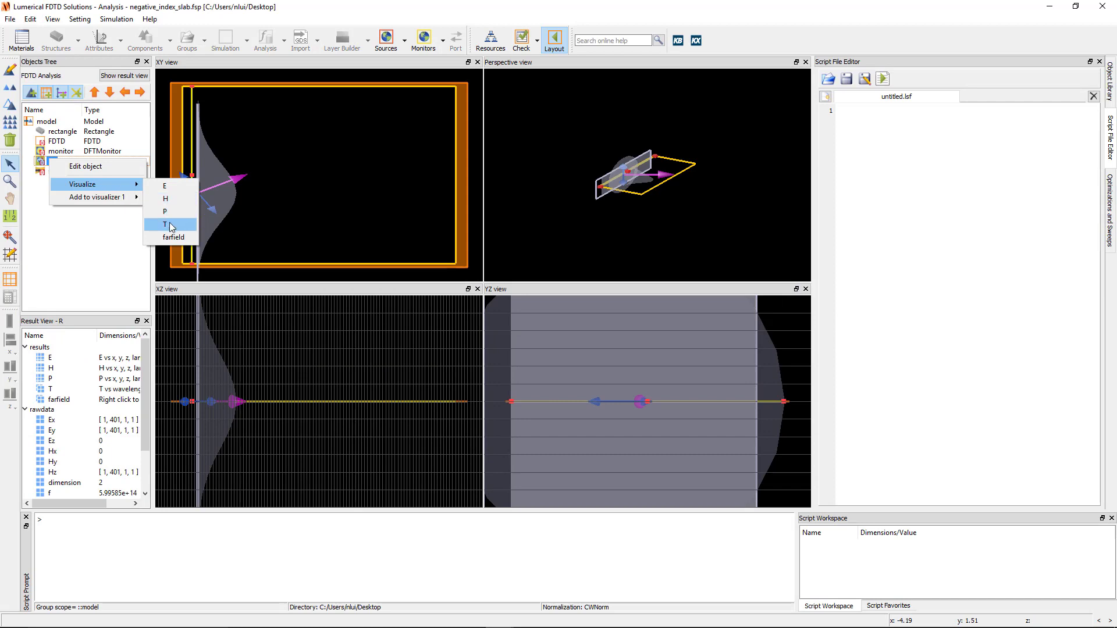
{"action": "left_click", "coordinate": [170, 222]}
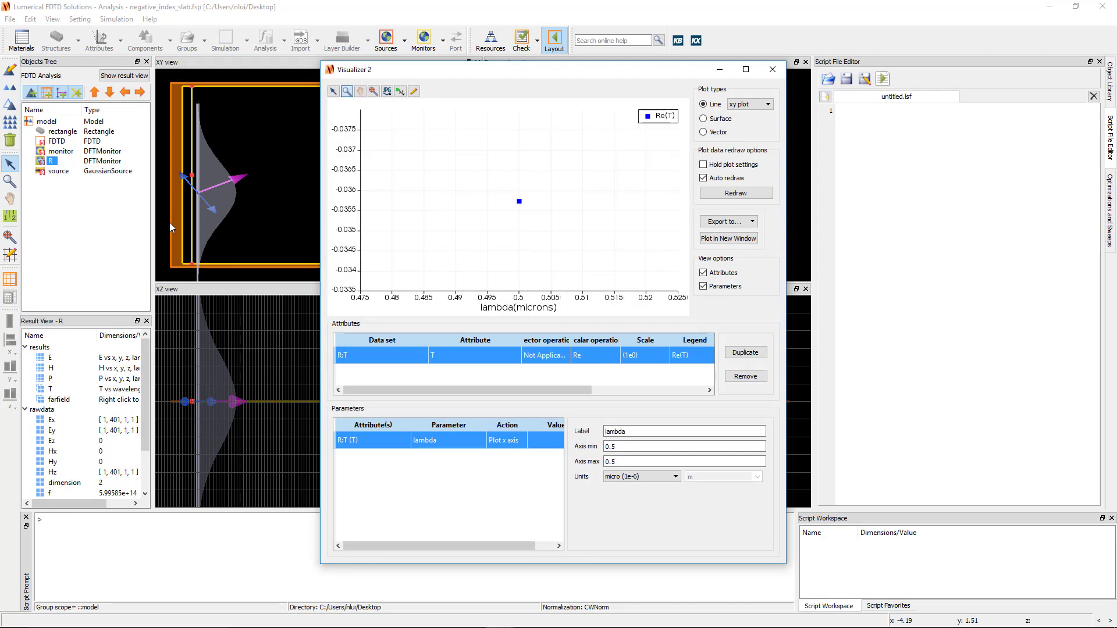
{"action": "left_click", "coordinate": [772, 69]}
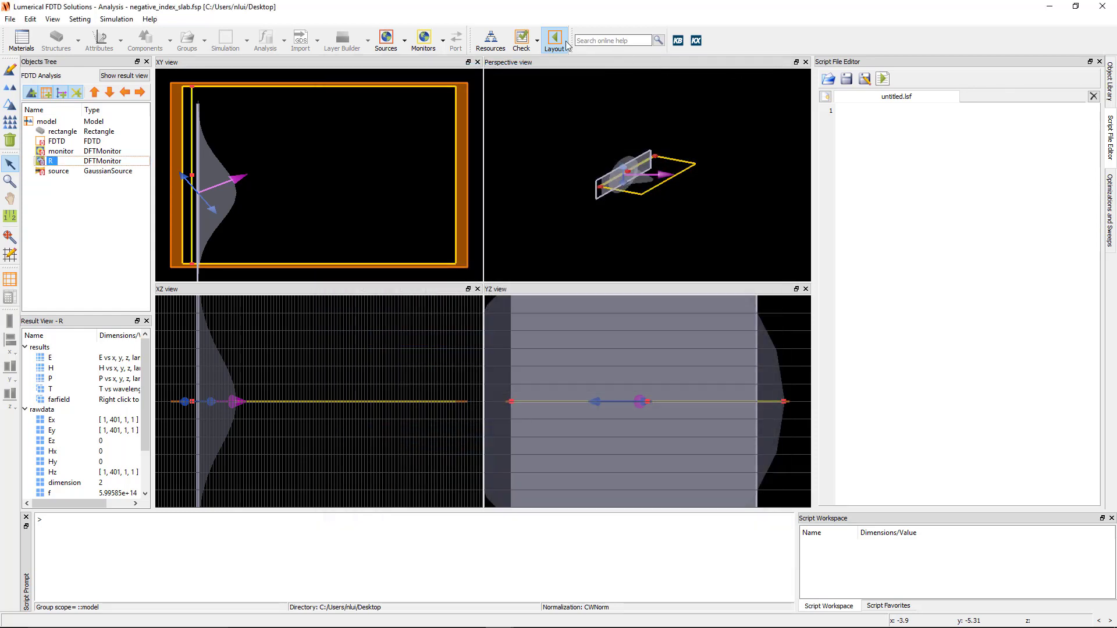
- Return to layout mode and re-enable the slab rectangle
{"action": "left_click", "coordinate": [556, 42]}
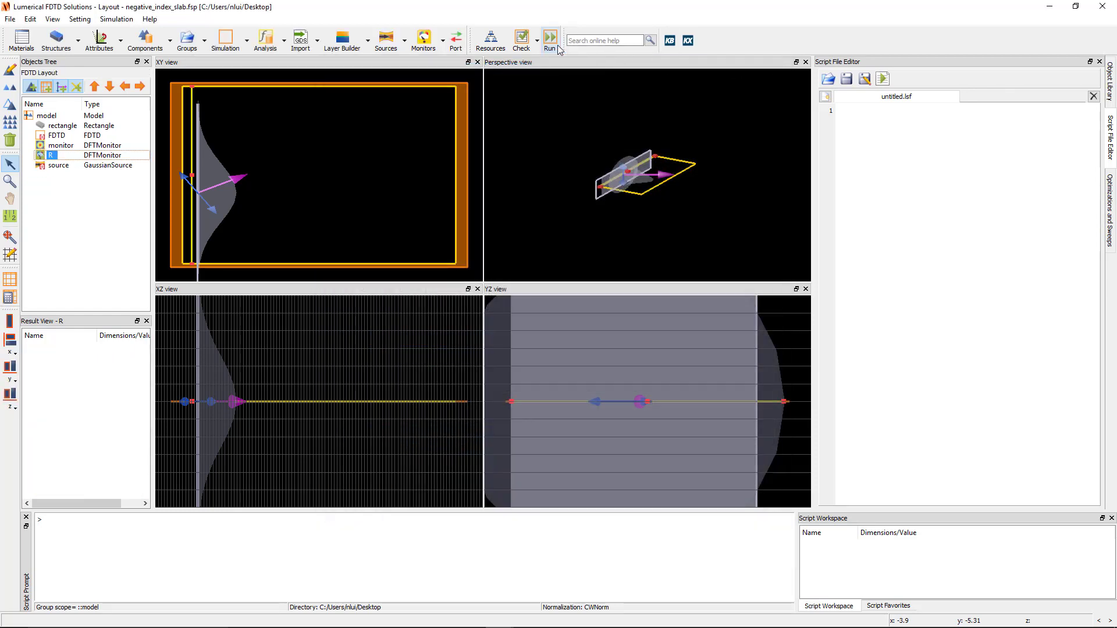
{"action": "right_click", "coordinate": [54, 127]}
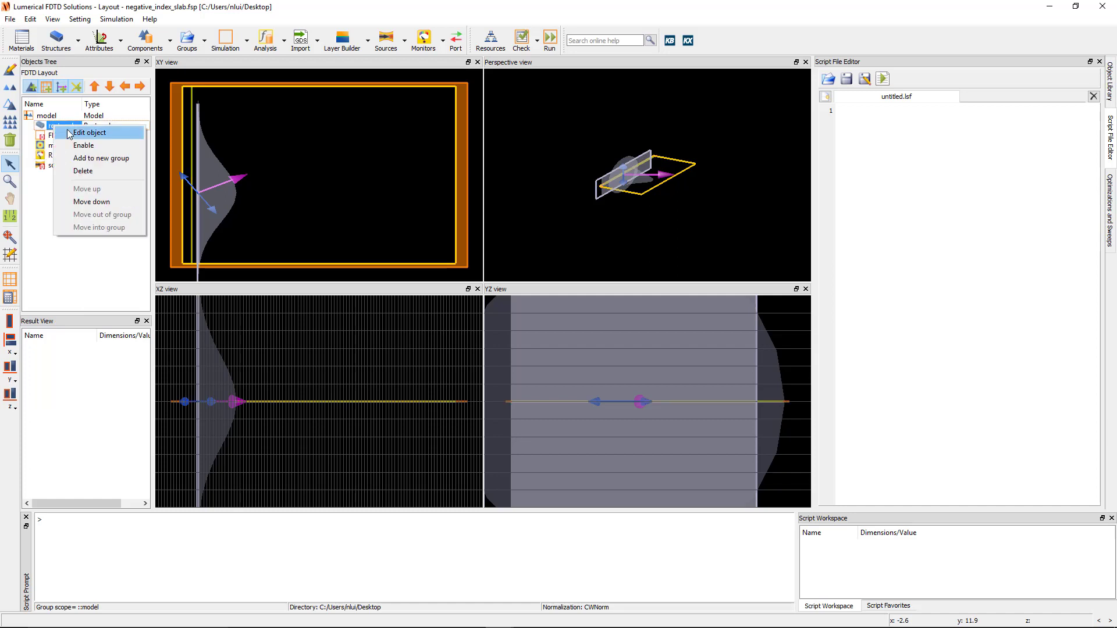
{"action": "left_click", "coordinate": [77, 146]}
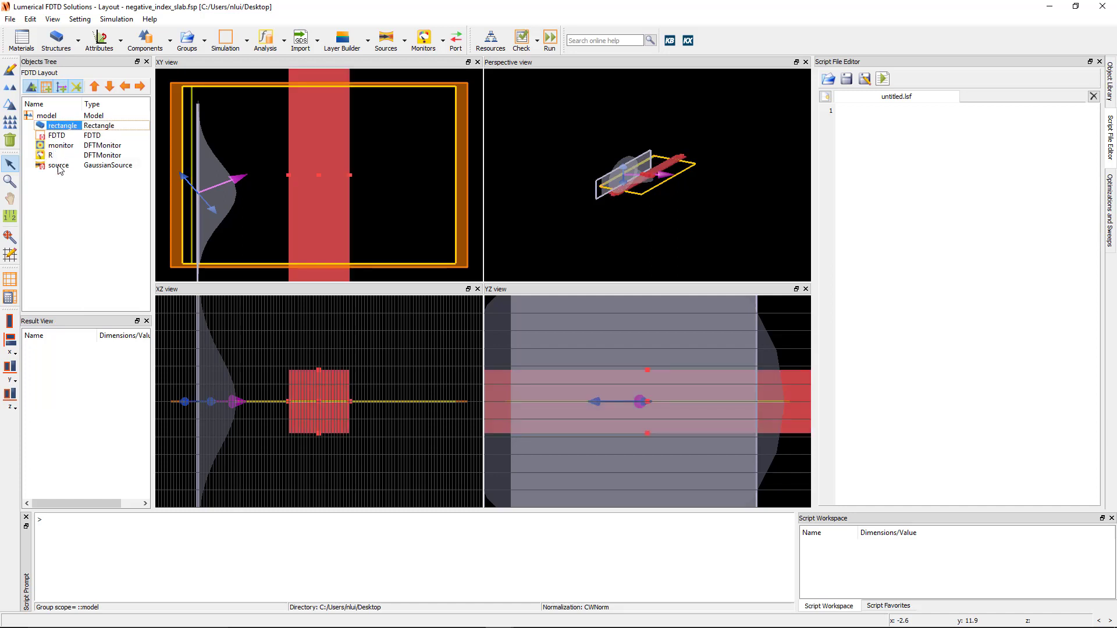
- Set the Gaussian source's waist radius back to 1 µm
{"action": "left_click", "coordinate": [60, 165]}
{"action": "left_click", "coordinate": [9, 70]}
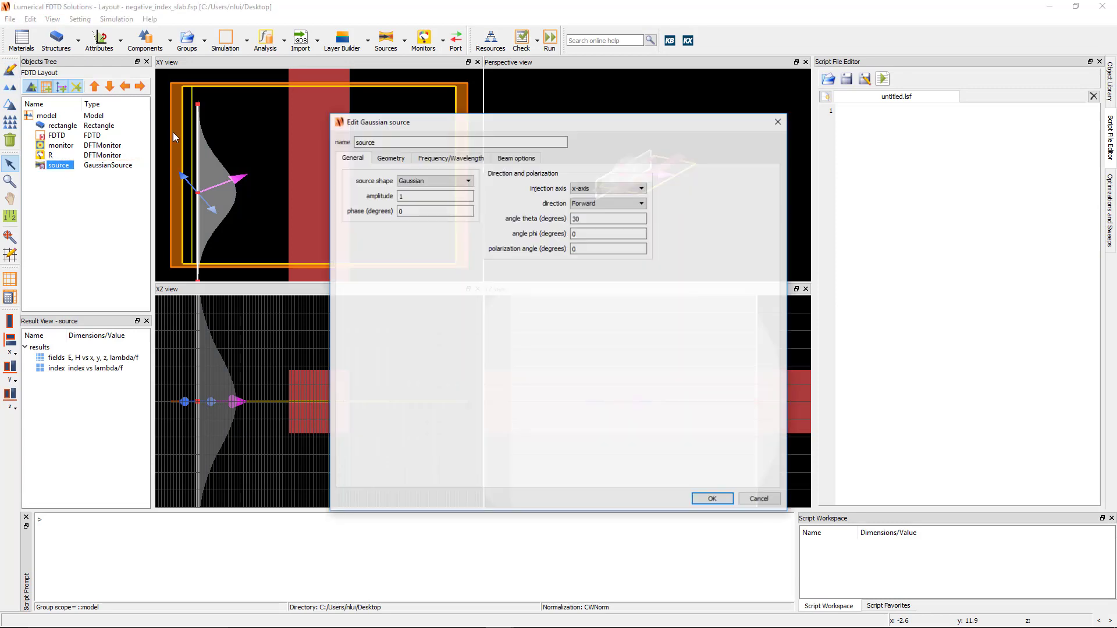
{"action": "left_click", "coordinate": [506, 159]}
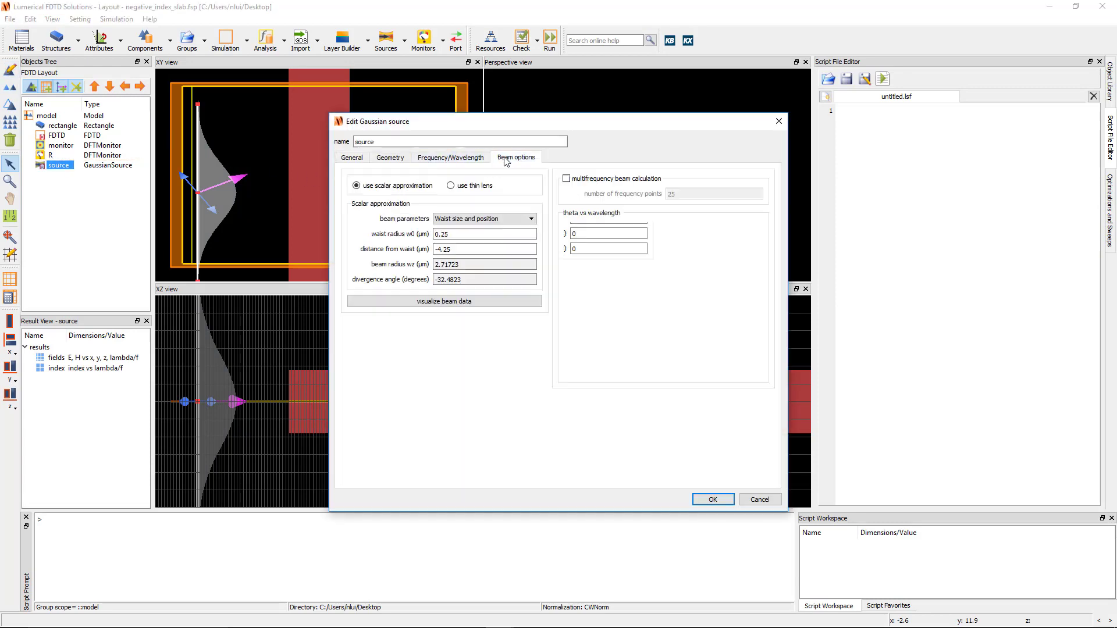
{"action": "triple_click", "coordinate": [449, 232]}
{"action": "type", "text": "1"}
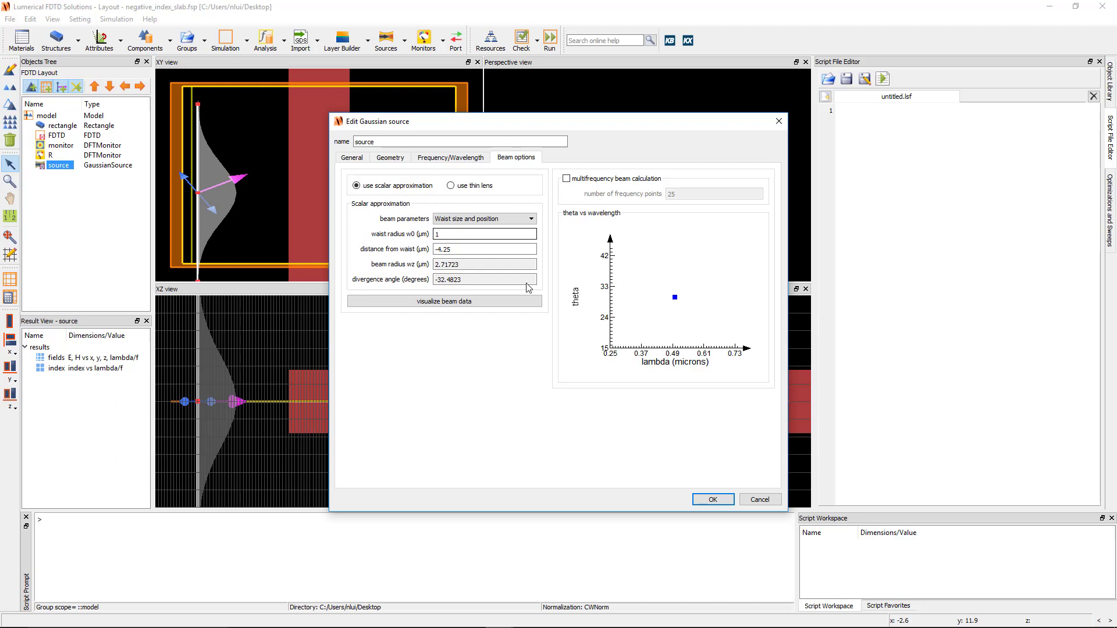
{"action": "left_click", "coordinate": [712, 499]}
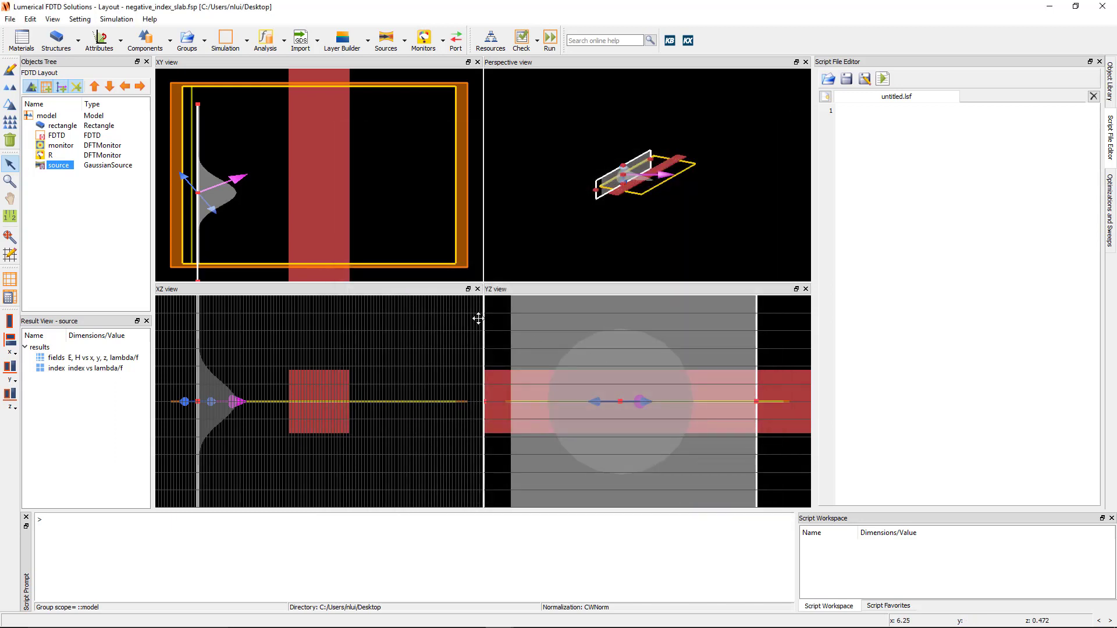
- Run the simulation with the slab and plot the field monitor's E-field over x and y
{"action": "left_click", "coordinate": [550, 40]}
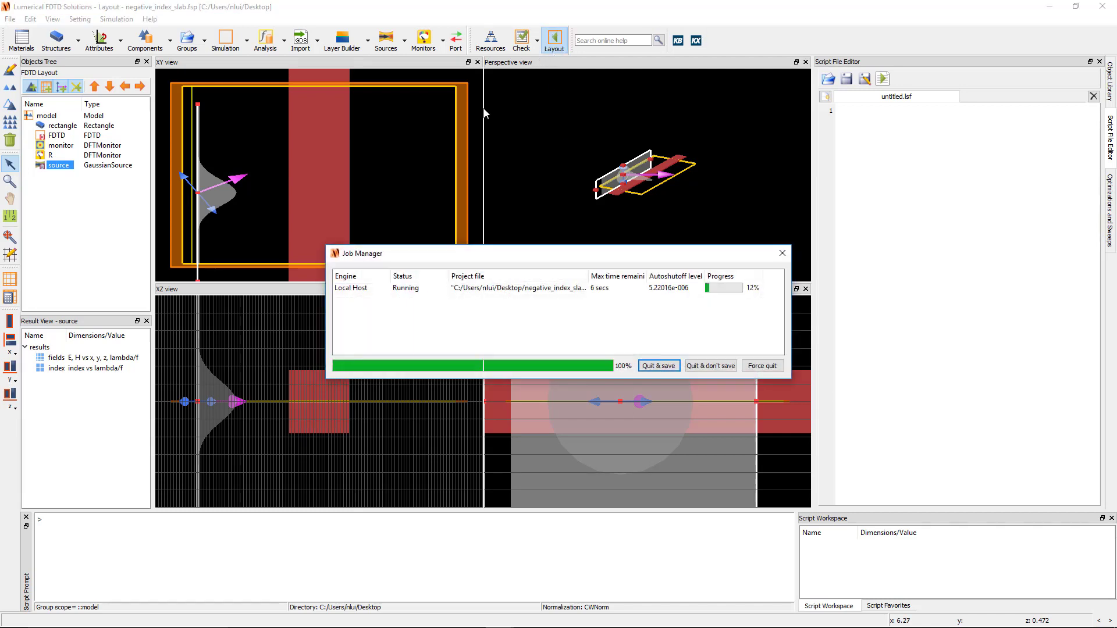
{"action": "right_click", "coordinate": [51, 152]}
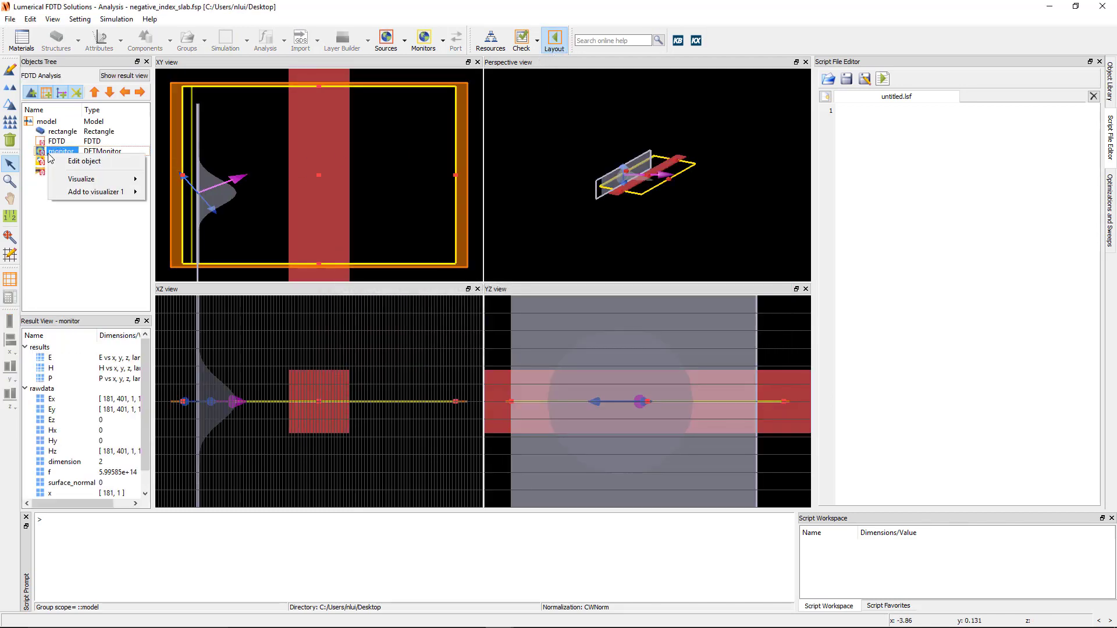
{"action": "mouse_move", "coordinate": [70, 178]}
{"action": "left_click", "coordinate": [167, 181]}
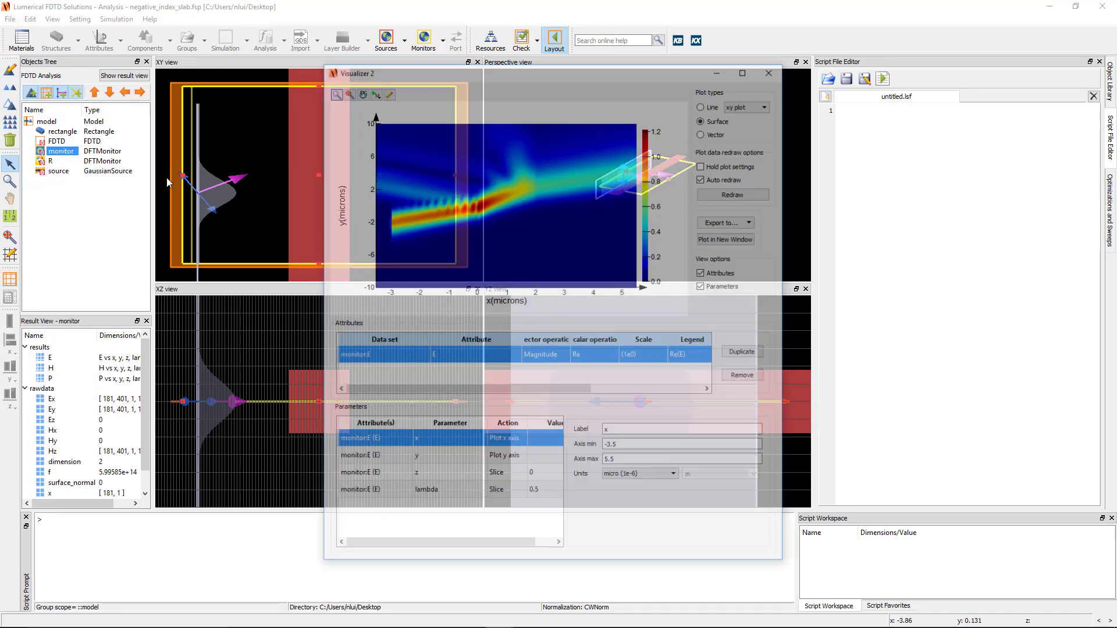